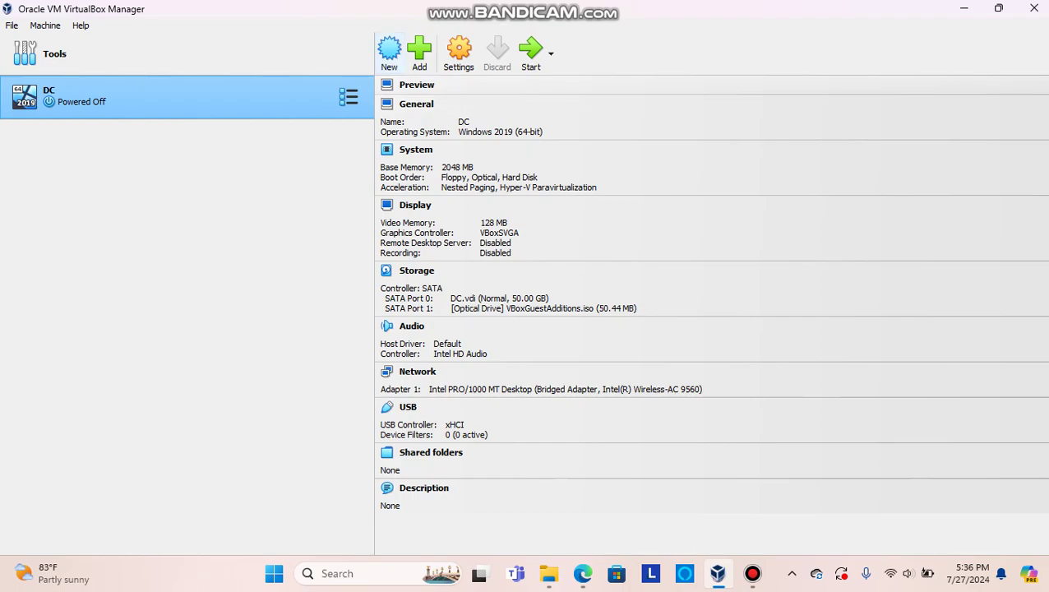
Define a new virtual machine named DC2 using 17763.3650.221105-1748.rs5_release_svc_refresh_SERVER_EVAL_x64FRE_en-us.iso, skipping unattended installation
click(389, 50)
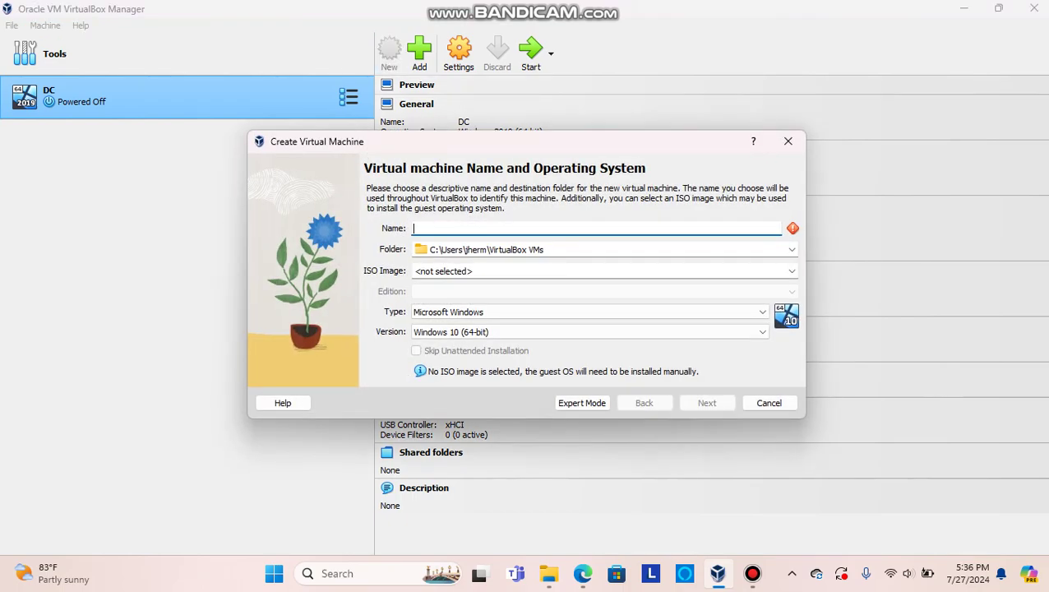
text(DC2)
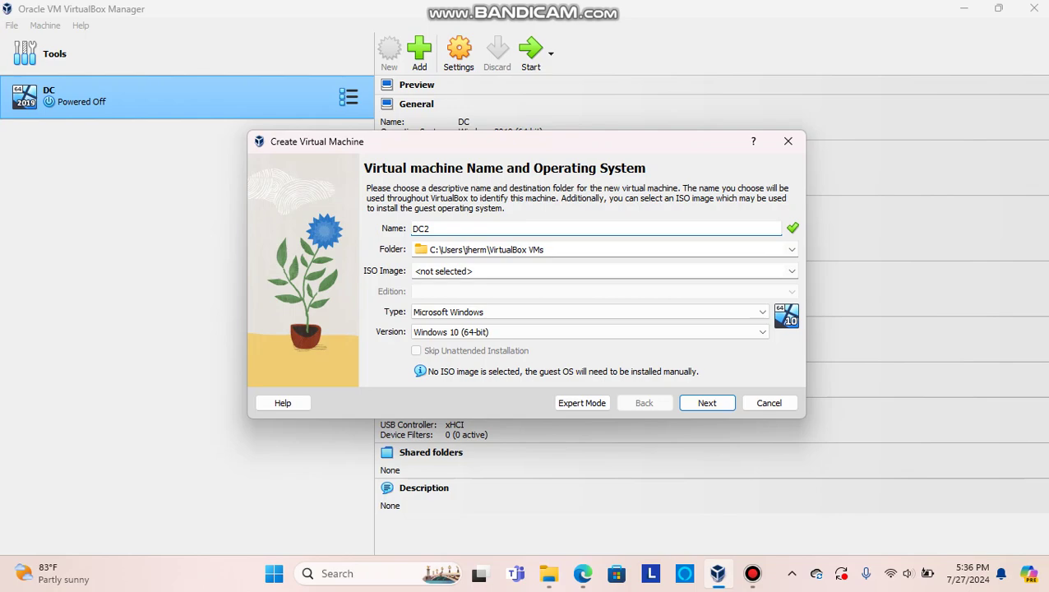
click(791, 271)
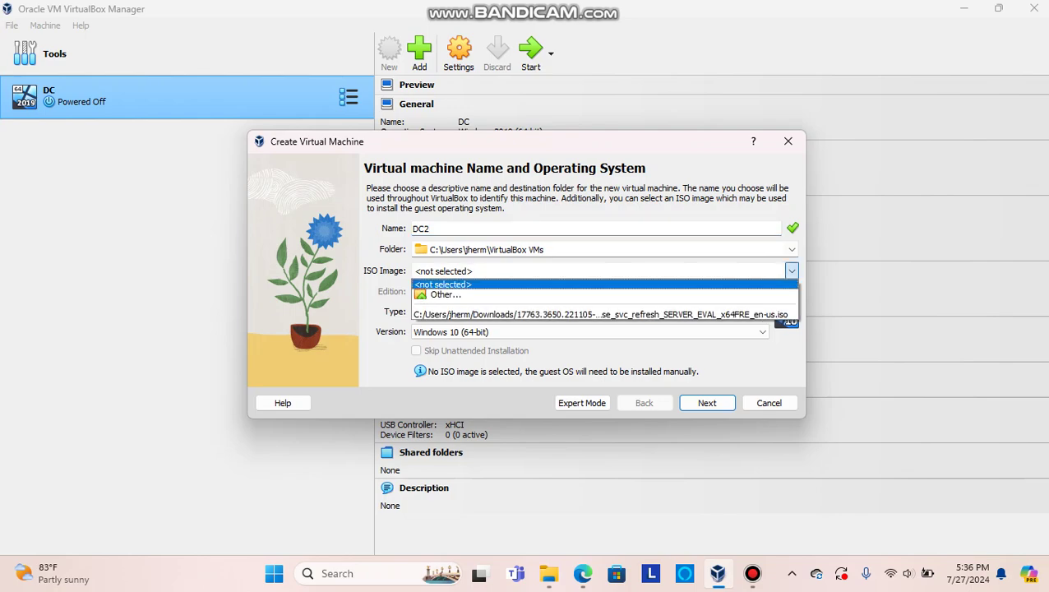
click(600, 314)
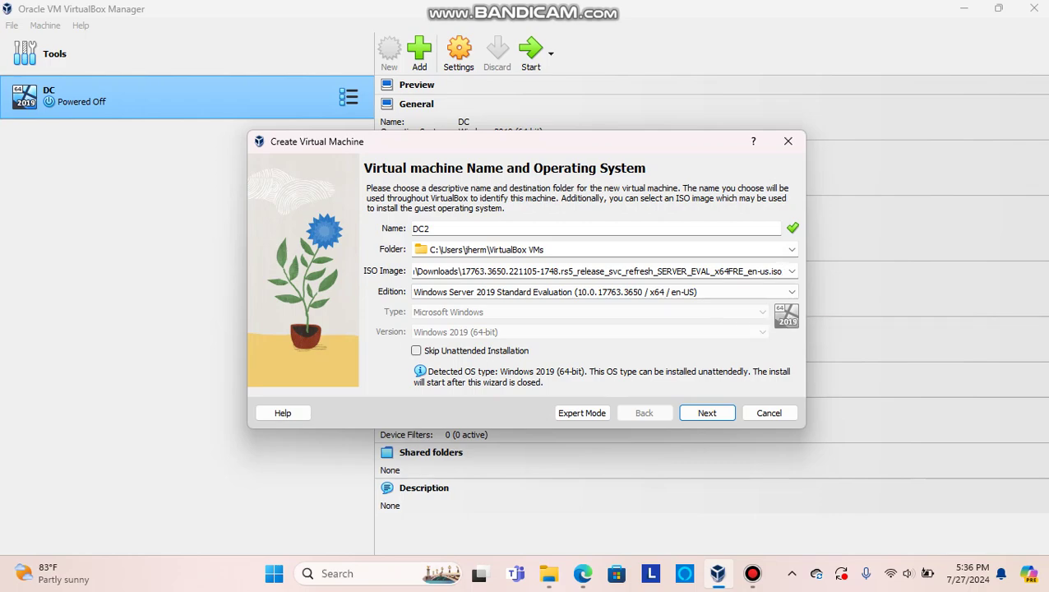
click(417, 351)
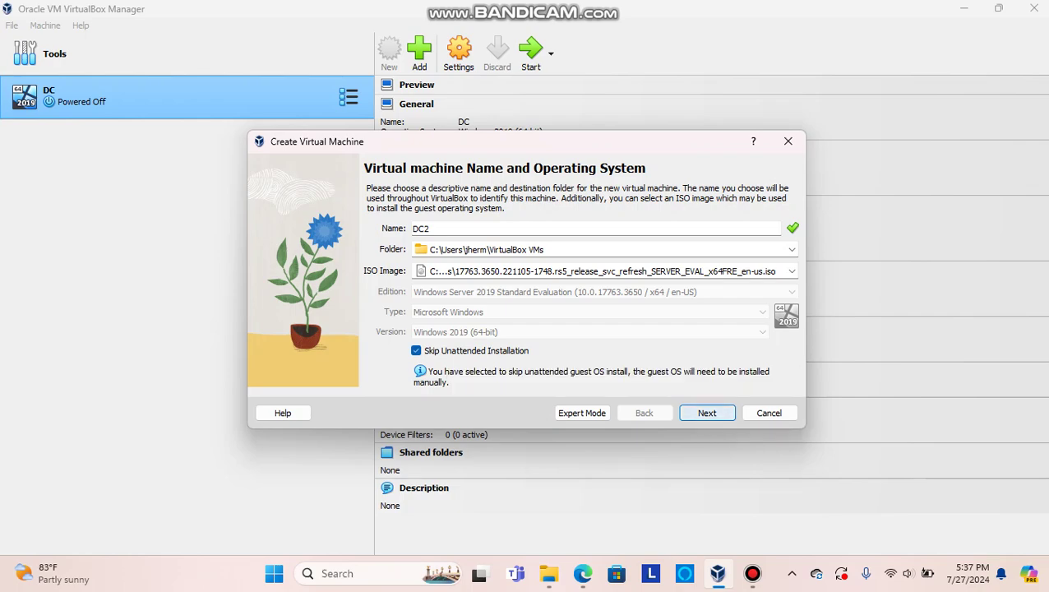
click(707, 412)
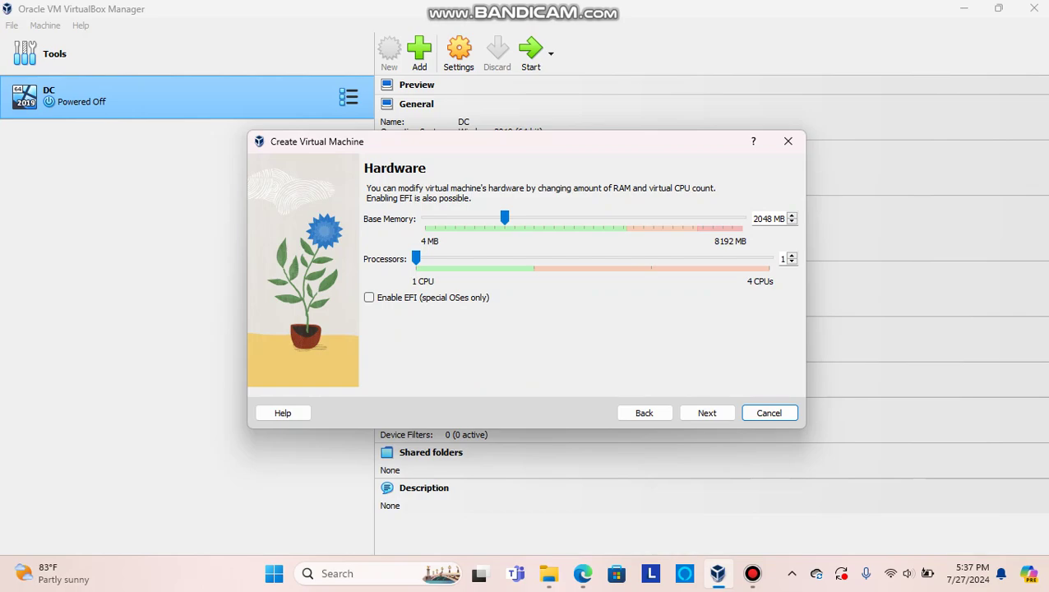
Accept 2048 MB base memory, 1 processor and a new 50.00 GB virtual hard disk, and finish creating DC2
click(707, 413)
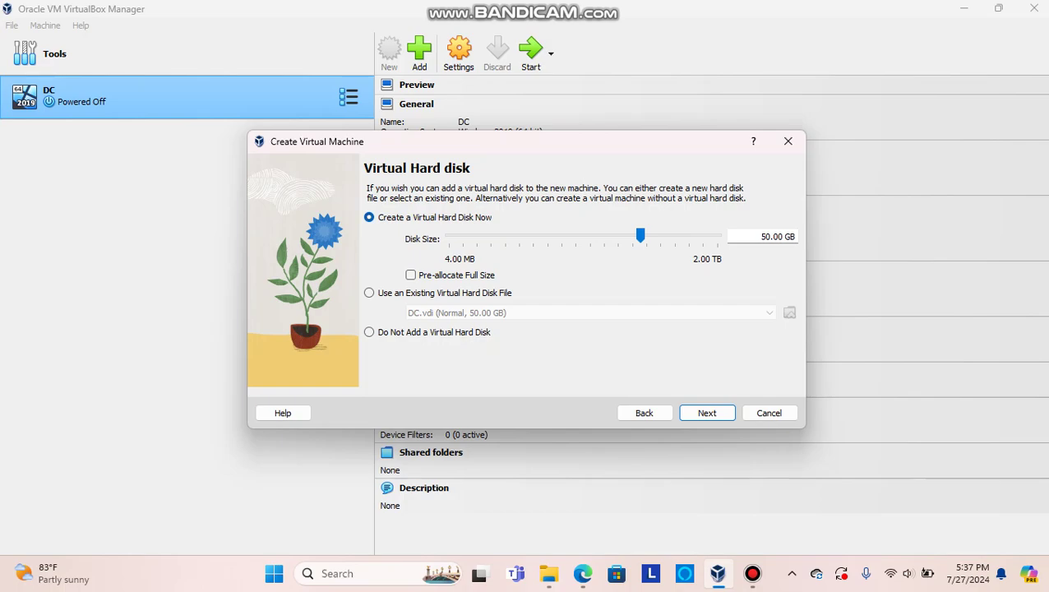
key(Return)
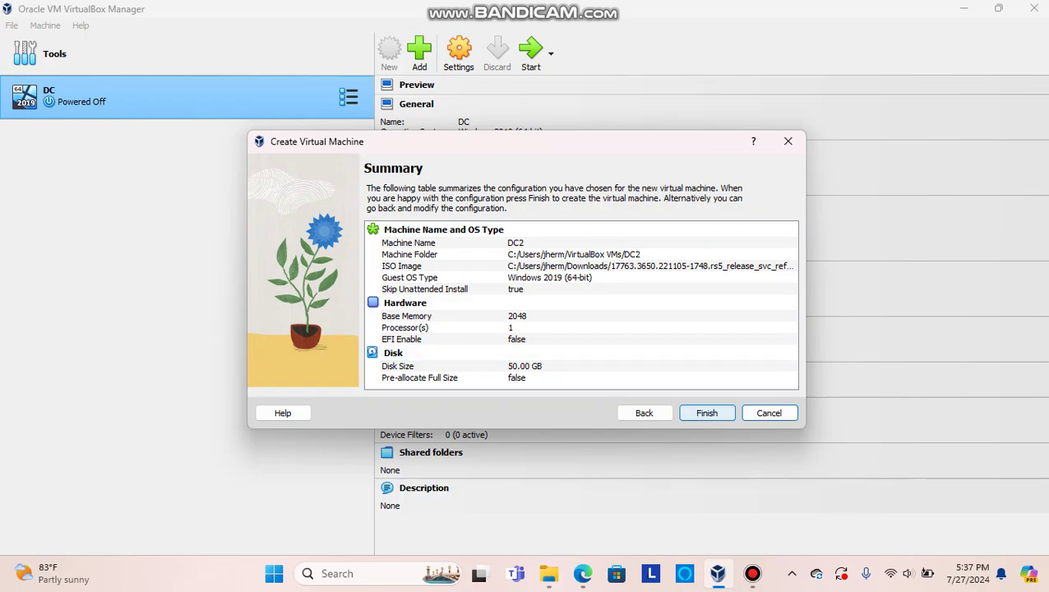
key(Return)
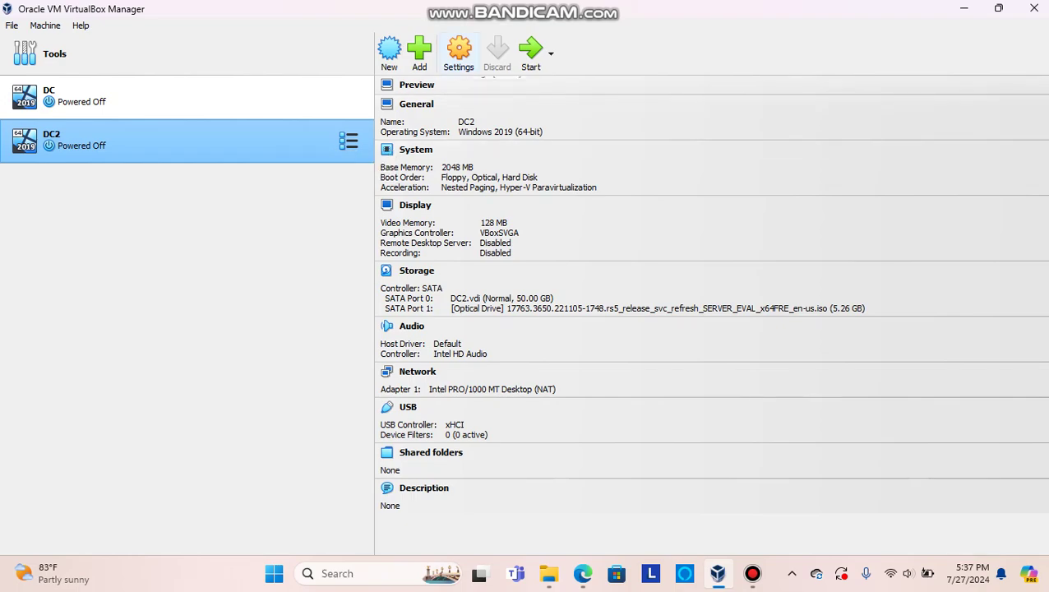
Attach network Adapter 1 of DC2 to Internal Network with the name intnet and save the settings
click(459, 51)
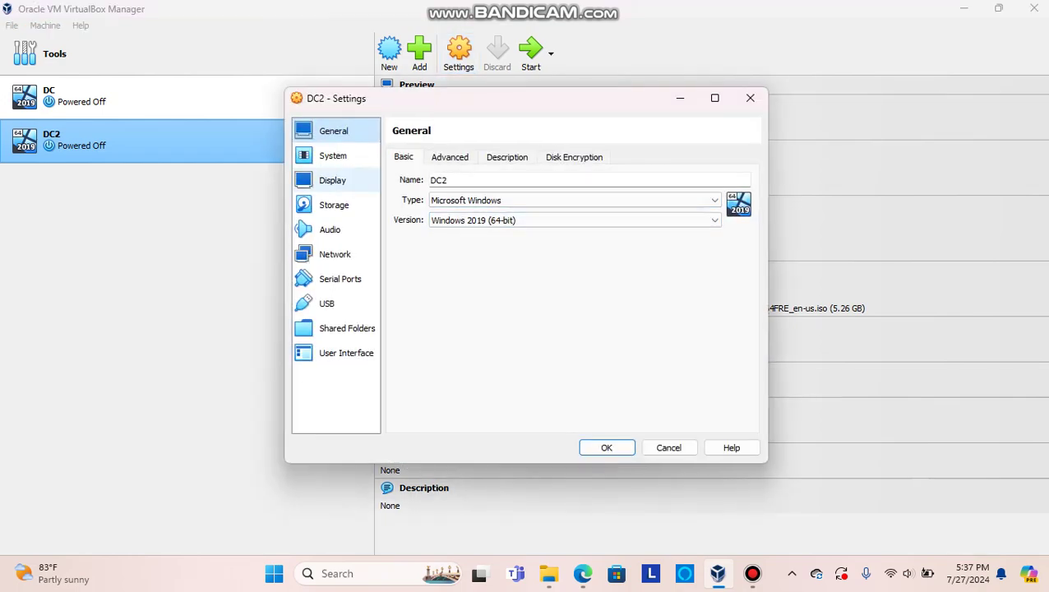
click(333, 156)
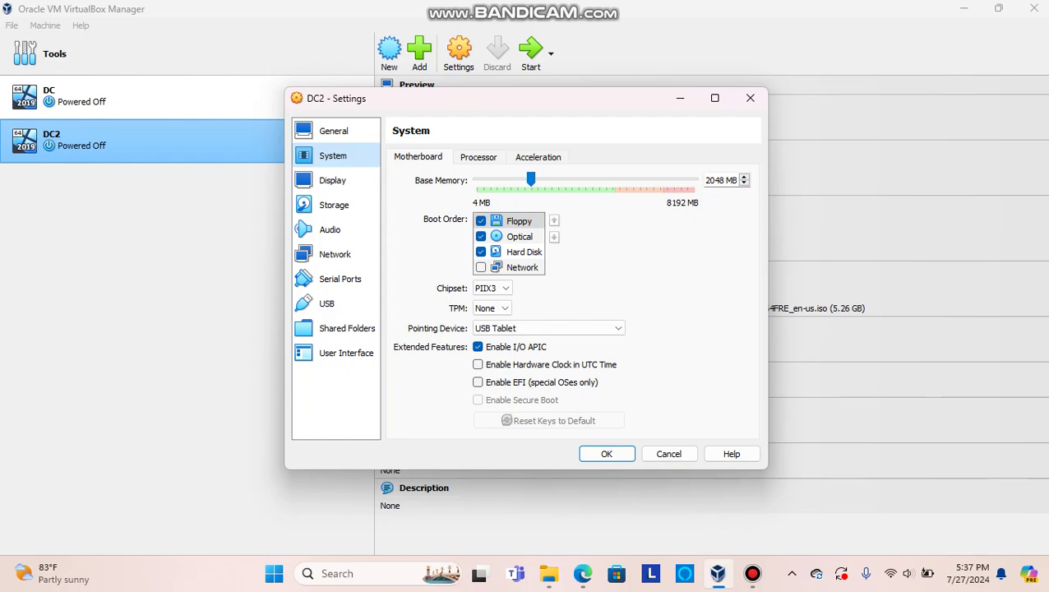
click(334, 205)
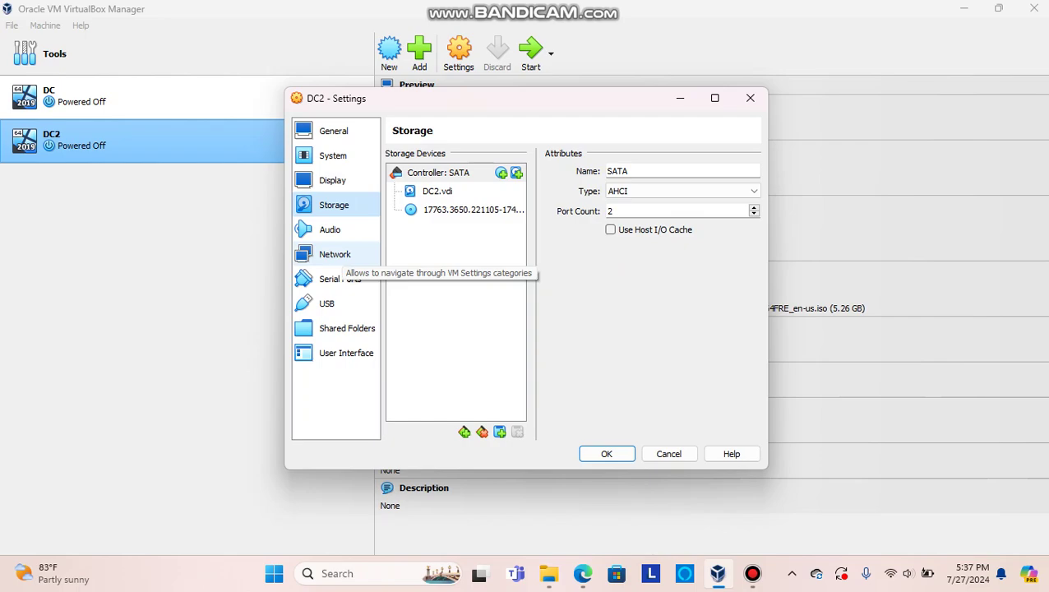
click(335, 255)
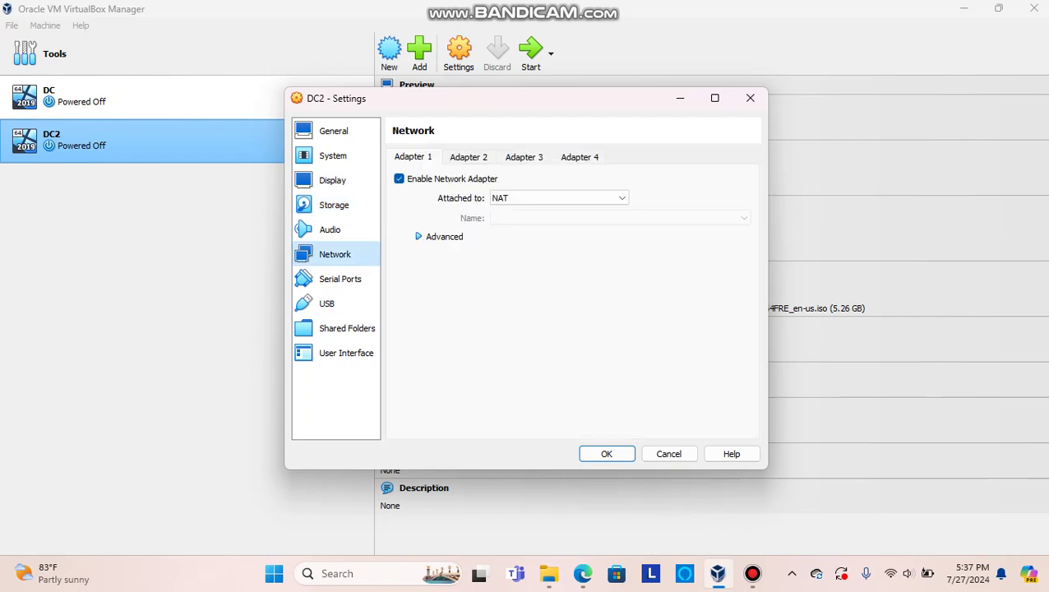
click(559, 198)
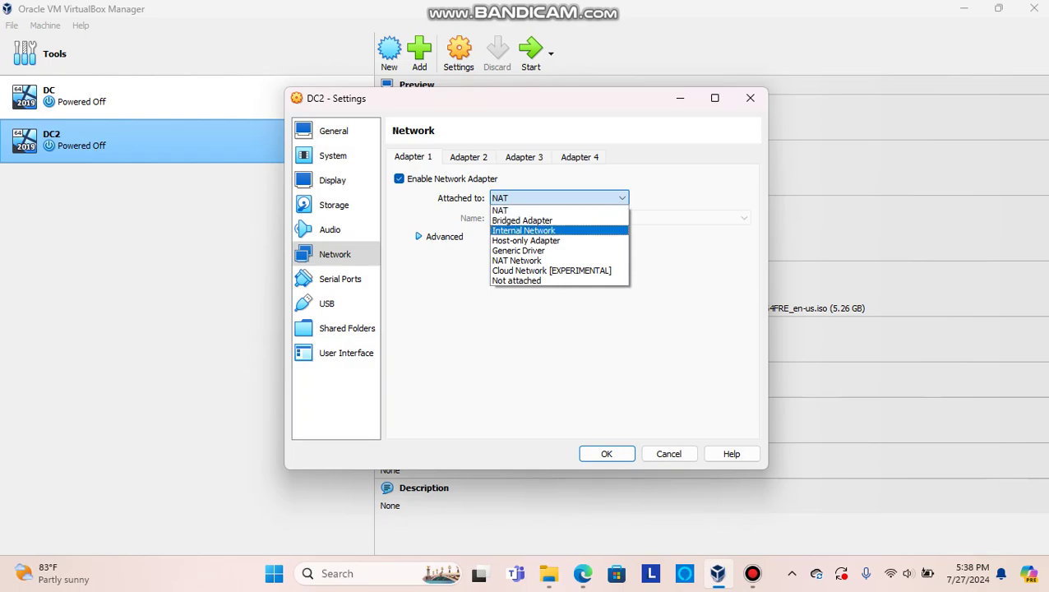
click(523, 230)
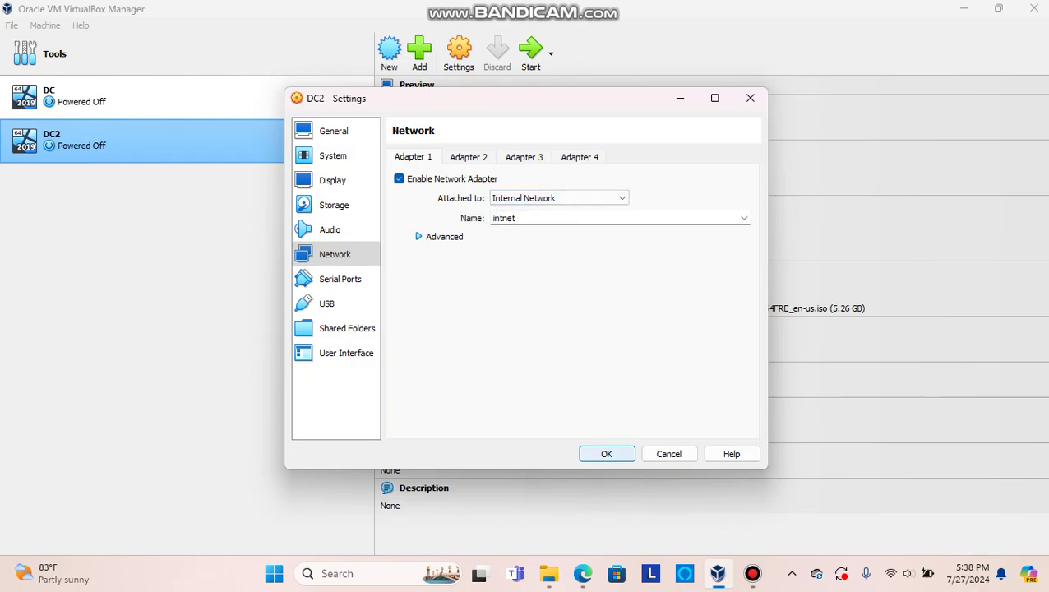
click(607, 453)
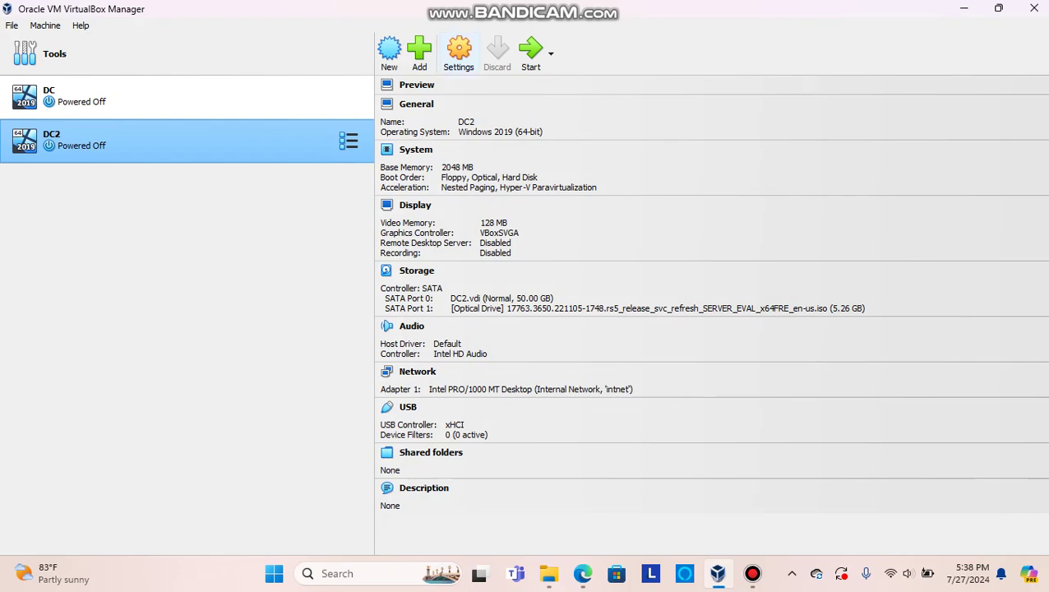
Attach network Adapter 1 of DC2 to Bridged Adapter using Intel(R) Wireless-AC 9560 and save the settings
click(459, 51)
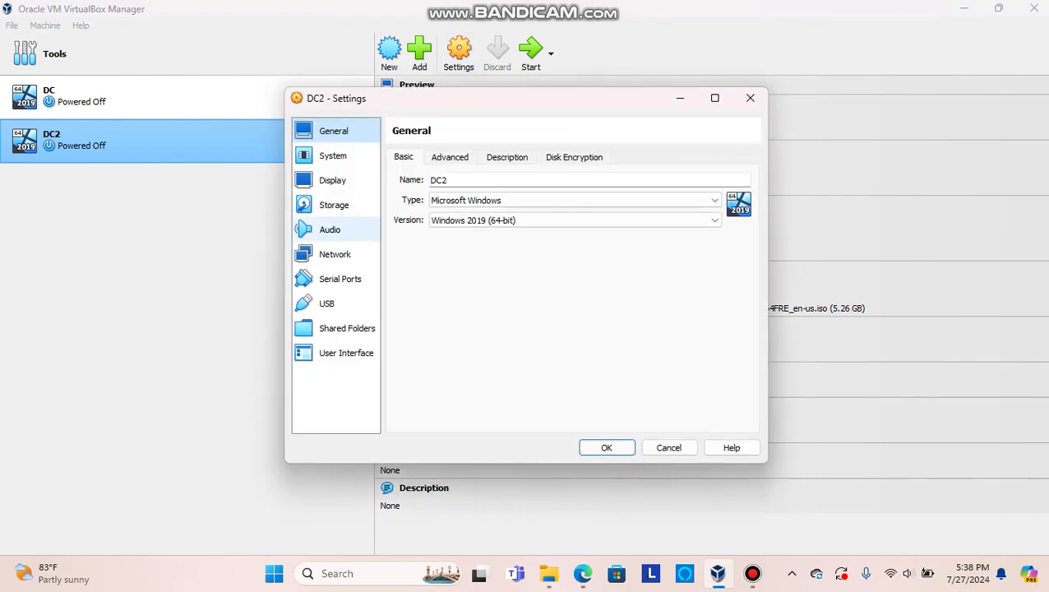
click(334, 253)
click(559, 198)
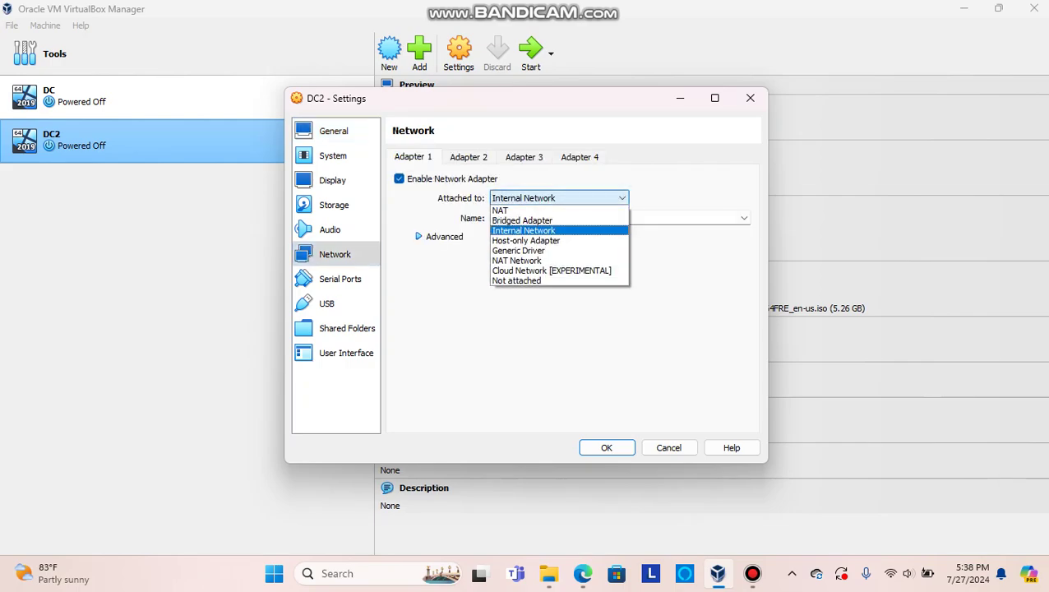
click(521, 219)
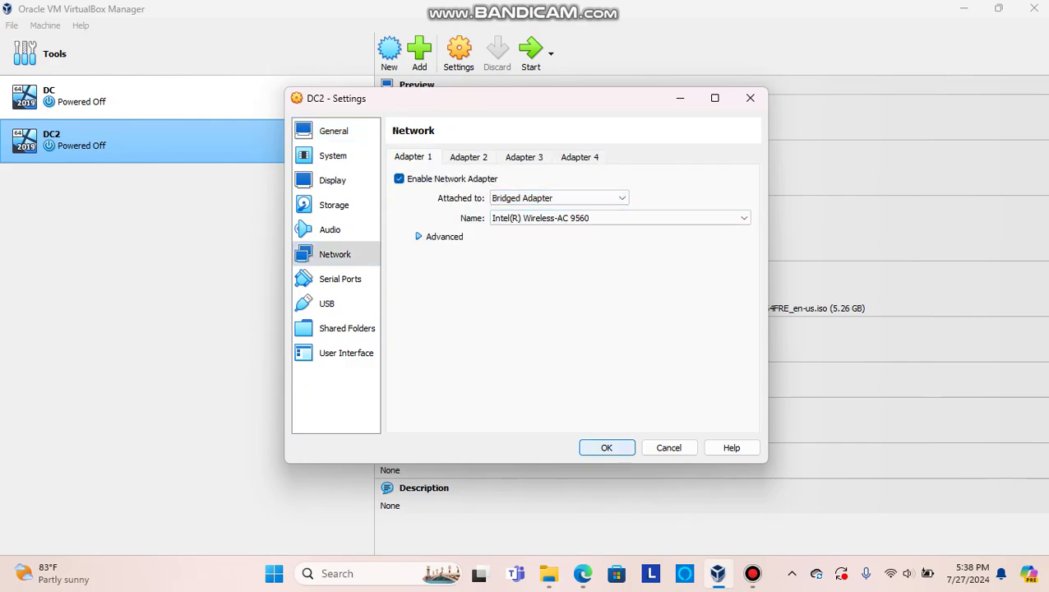
click(606, 447)
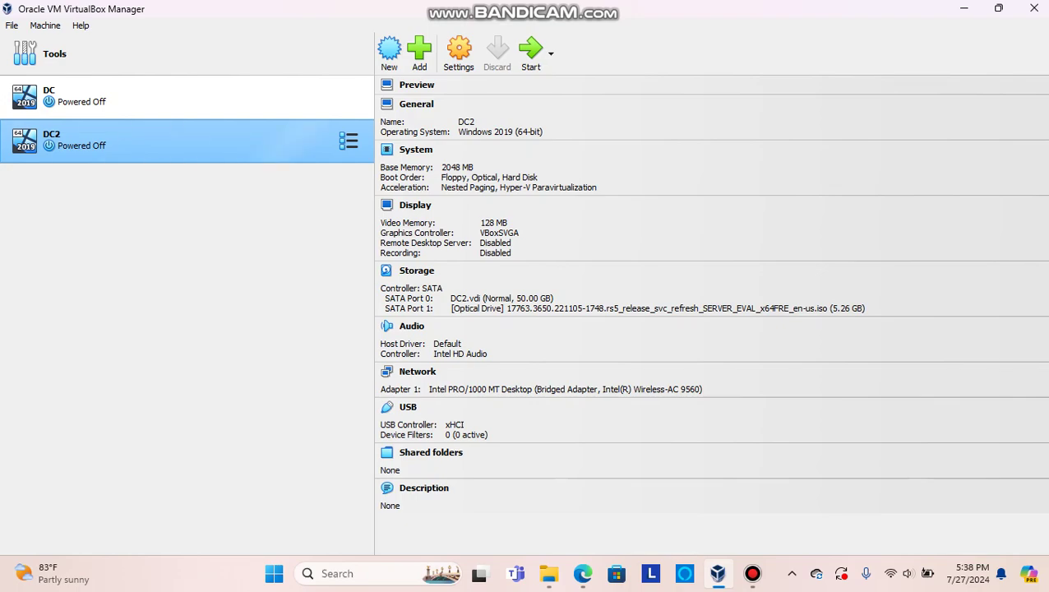
Start the DC2 virtual machine with Normal Start to boot into Windows Setup
right_click(202, 143)
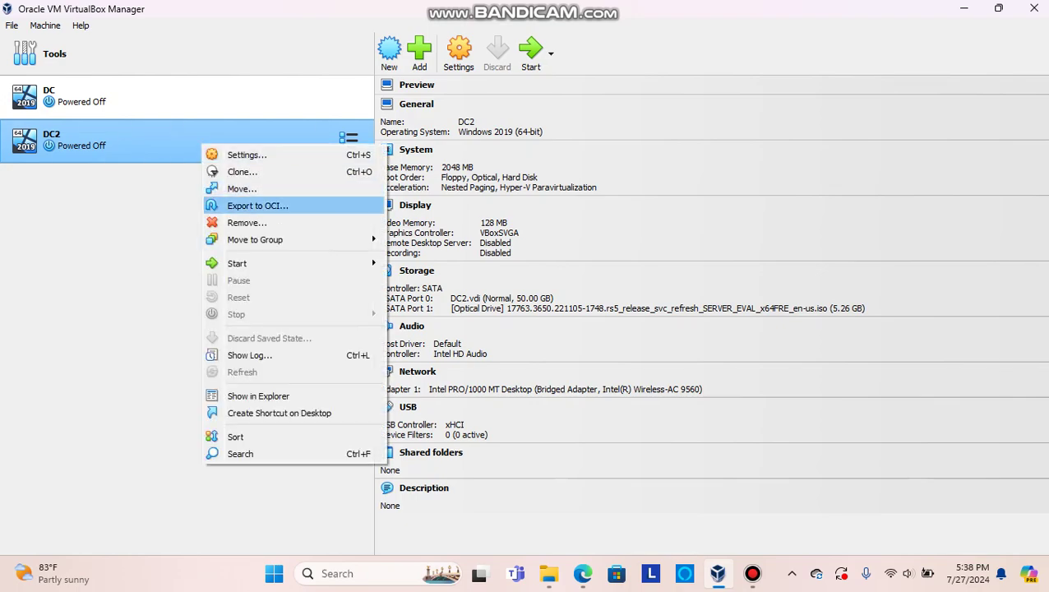
mouse_move(247, 263)
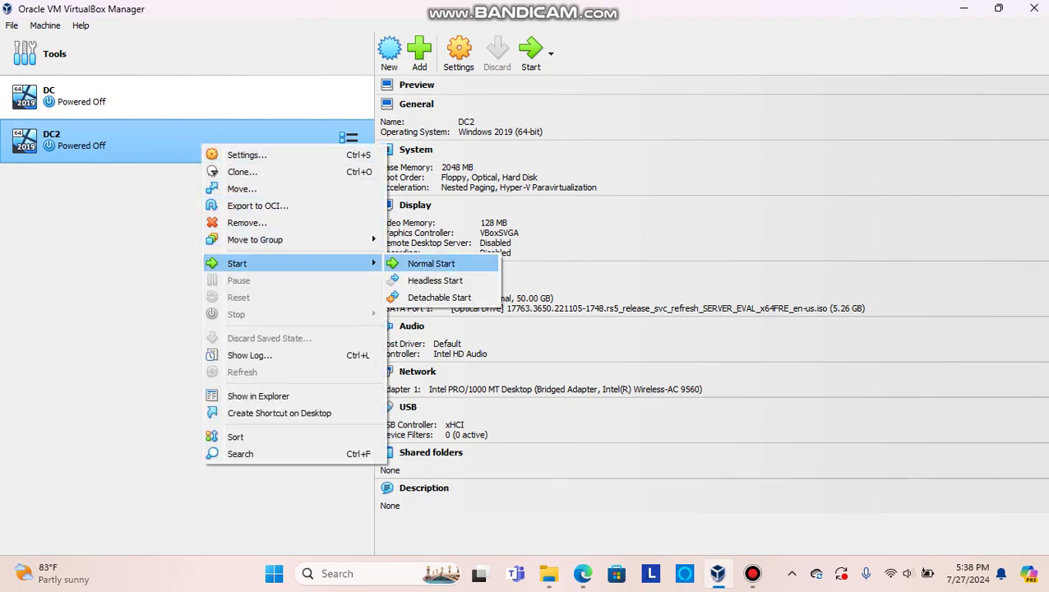
click(431, 263)
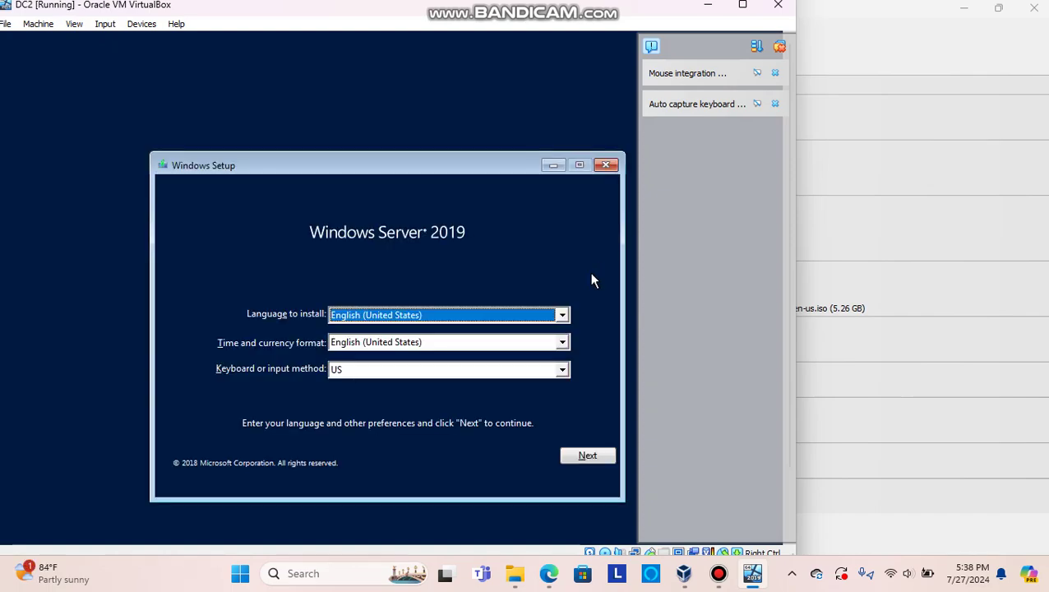
Begin installation with English (United States) and the US keyboard, choosing the Windows Server 2019 Standard Evaluation (Desktop Experience) edition
click(582, 455)
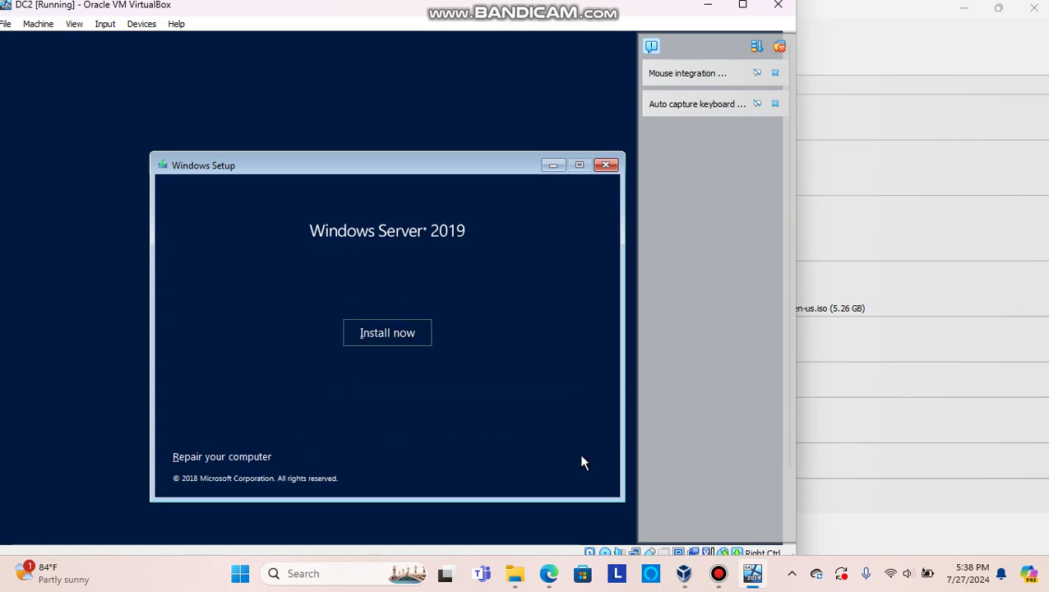
click(403, 333)
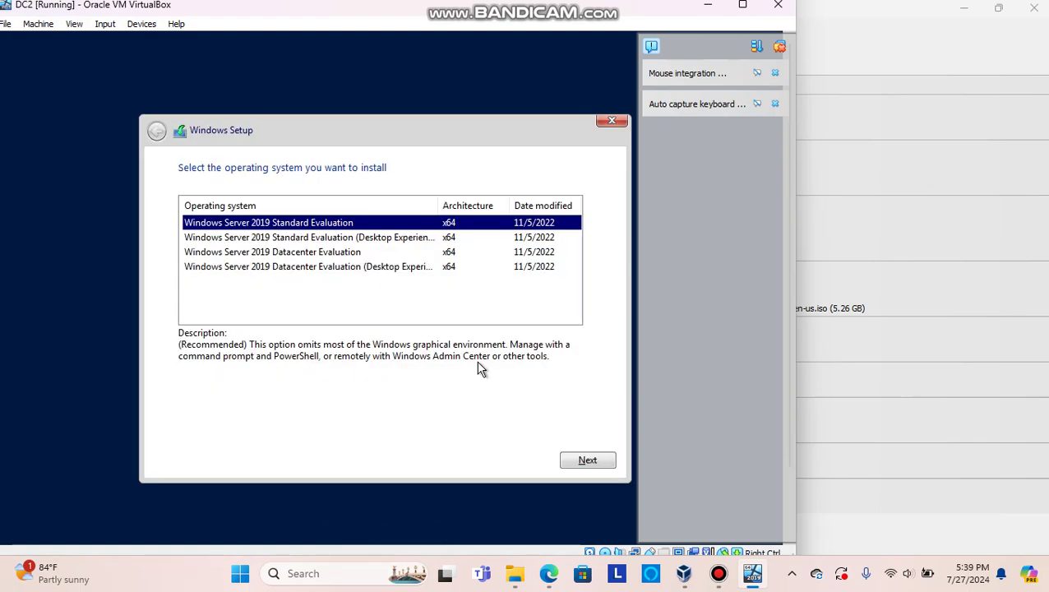
click(335, 238)
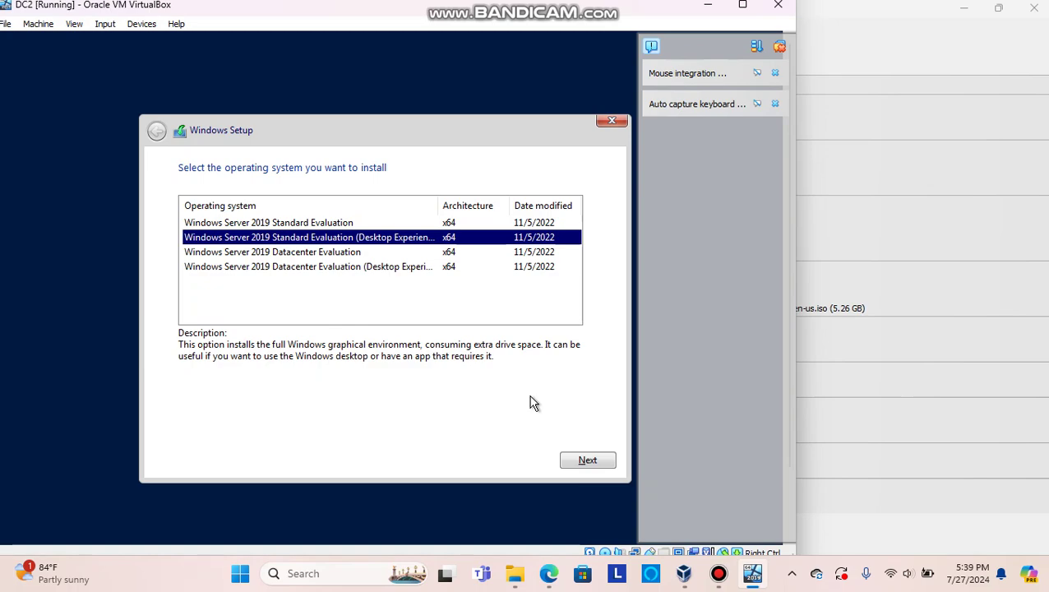
click(582, 460)
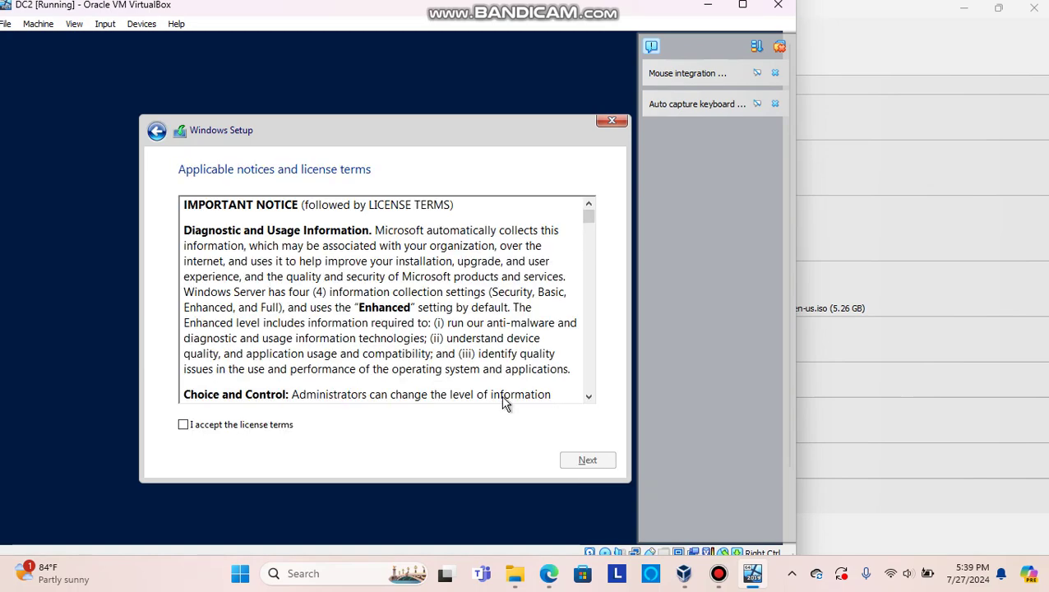
Accept the license terms and start a custom Windows-only installation on Drive 0 Unallocated Space
click(184, 424)
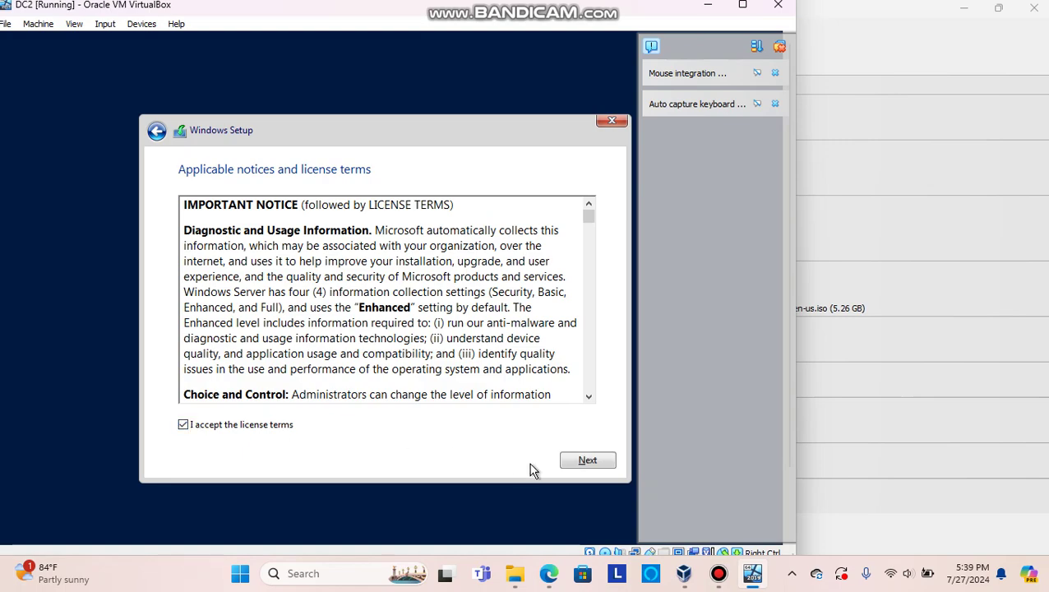
click(586, 461)
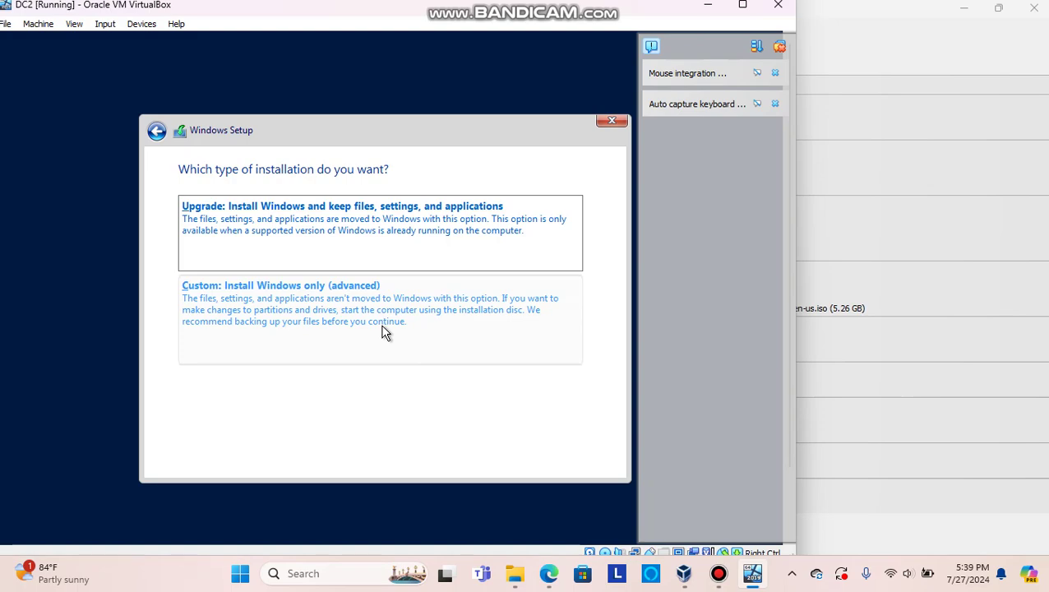
click(384, 331)
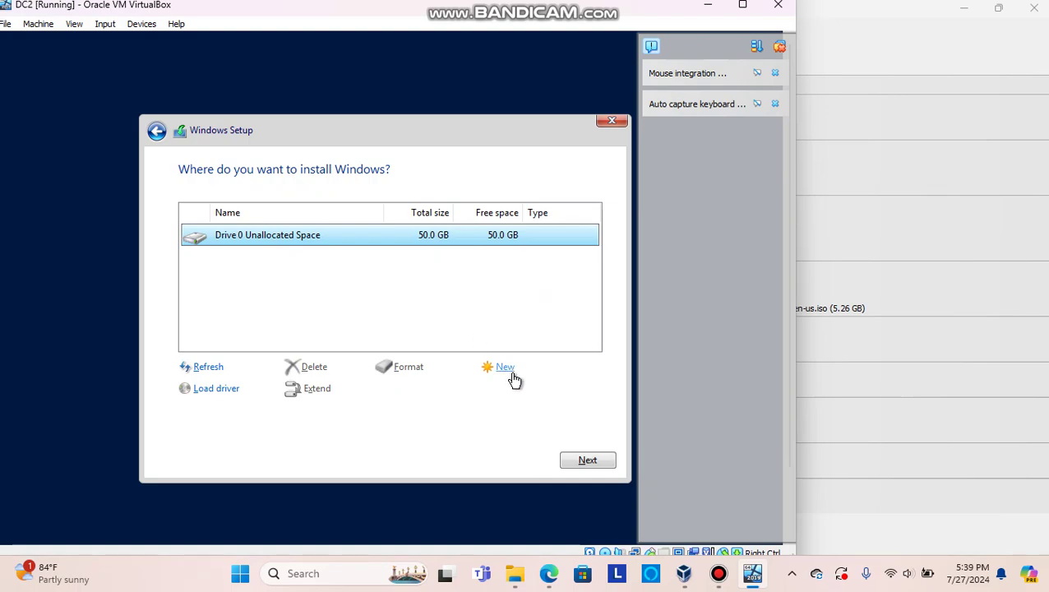
click(587, 460)
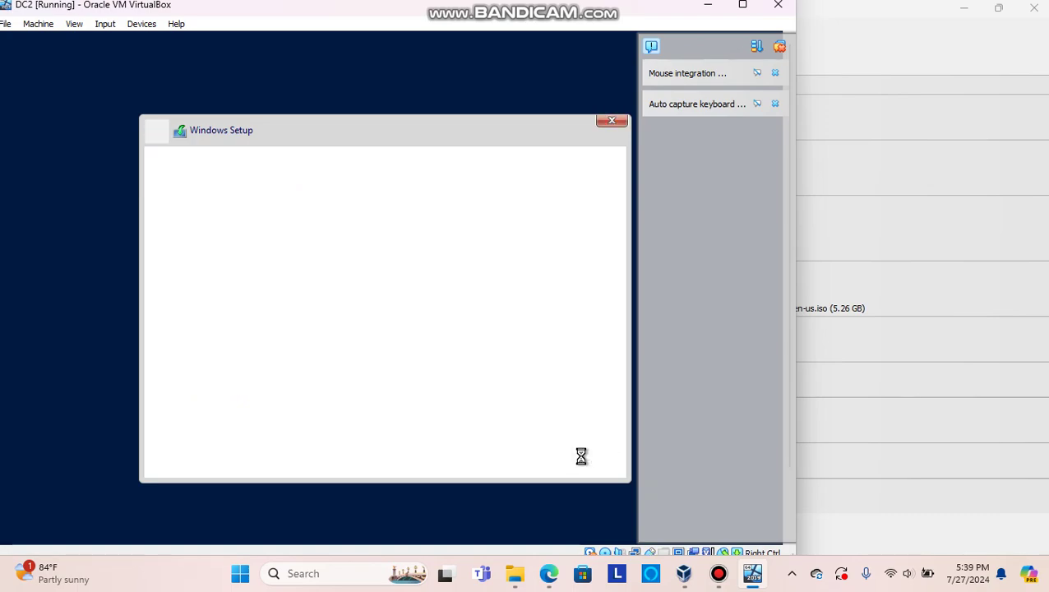